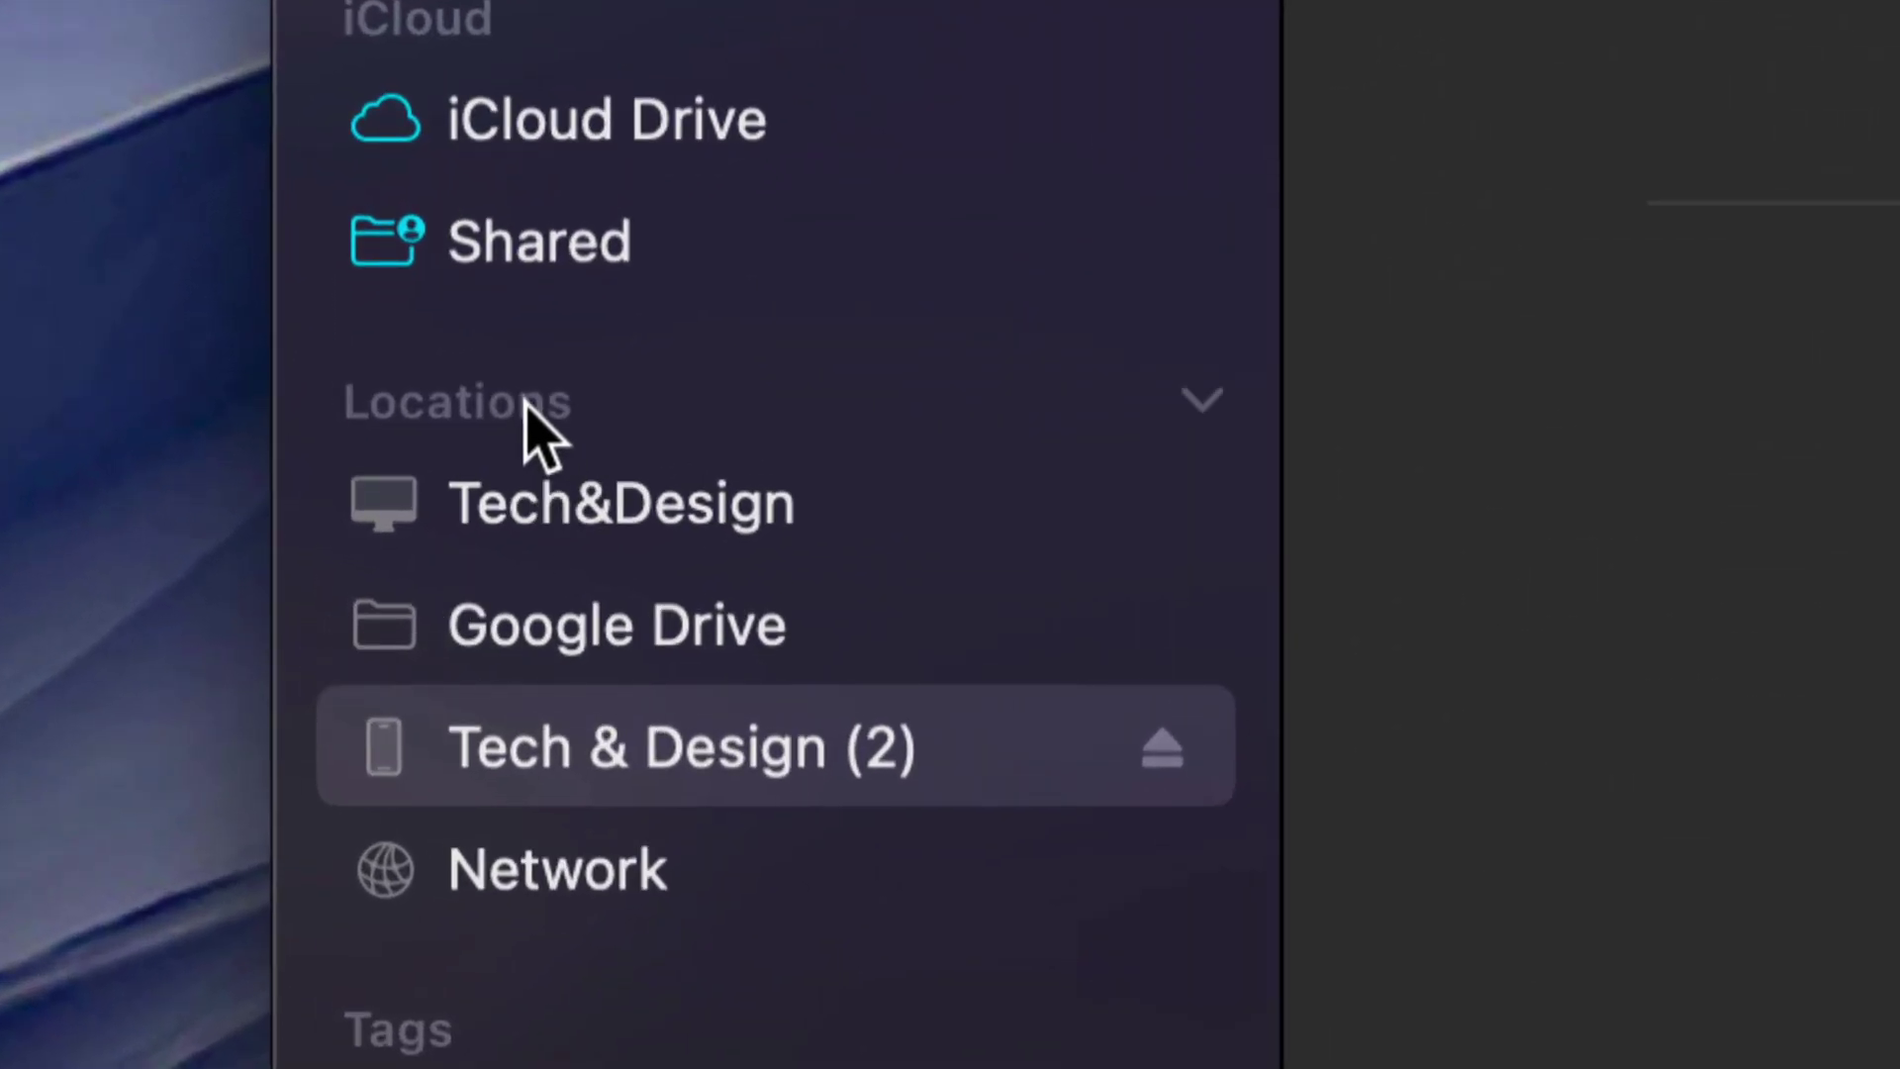
# Collapse and re-expand the Locations section of the Finder sidebar
pyautogui.click(1206, 405)
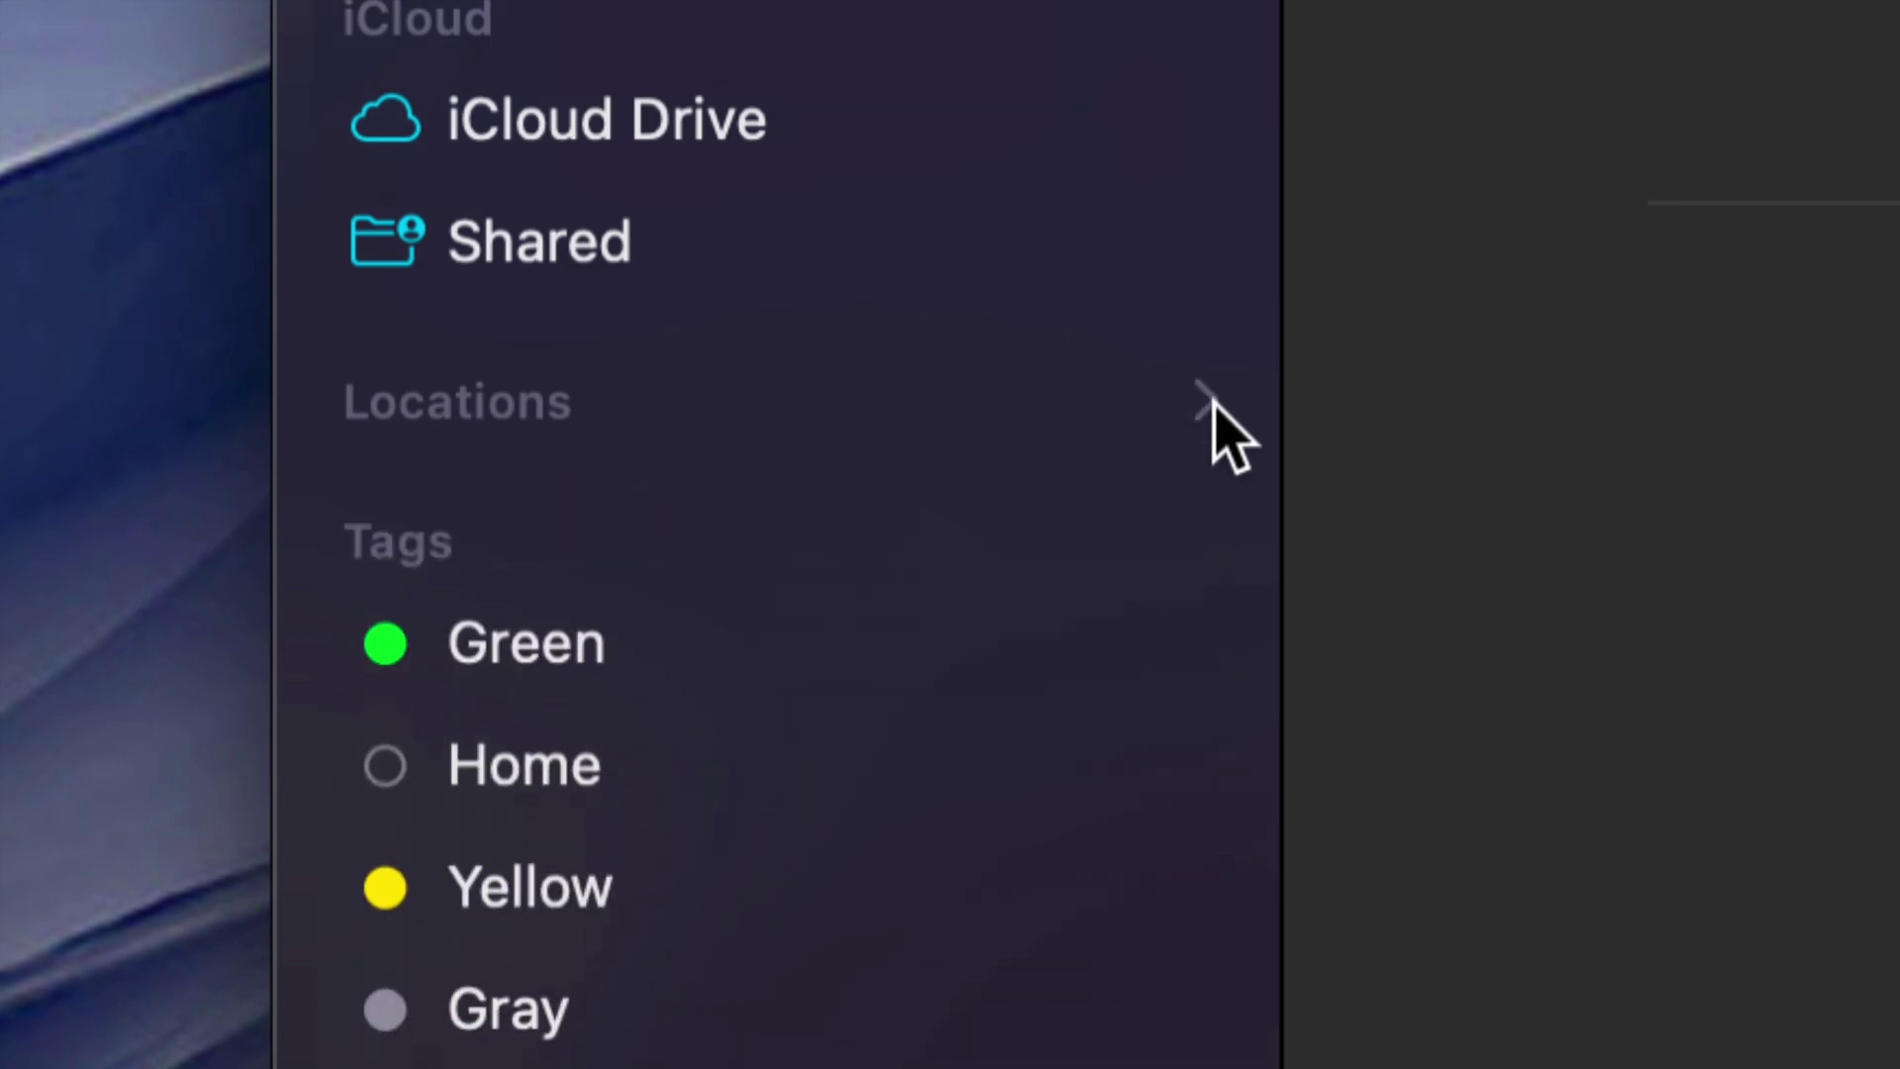
pyautogui.click(1210, 404)
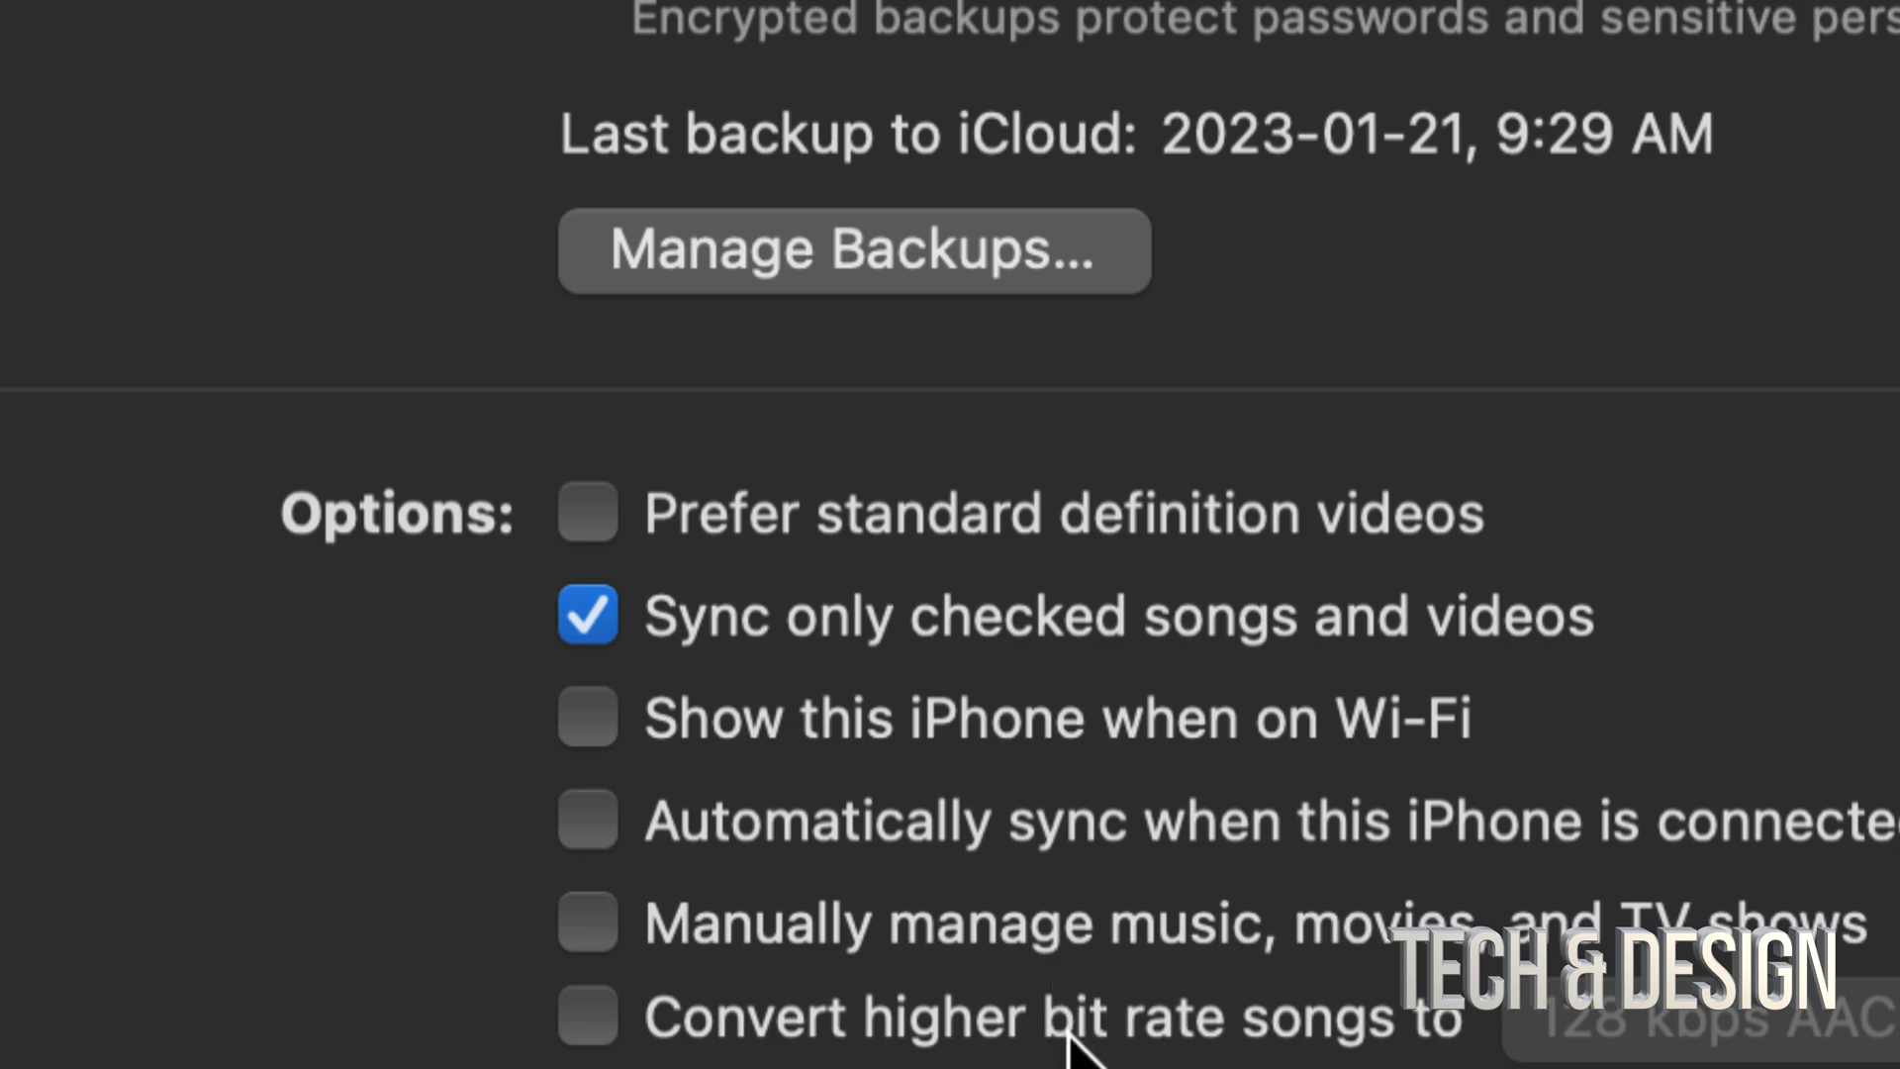
pyautogui.scroll(-3, 1070, 1040)
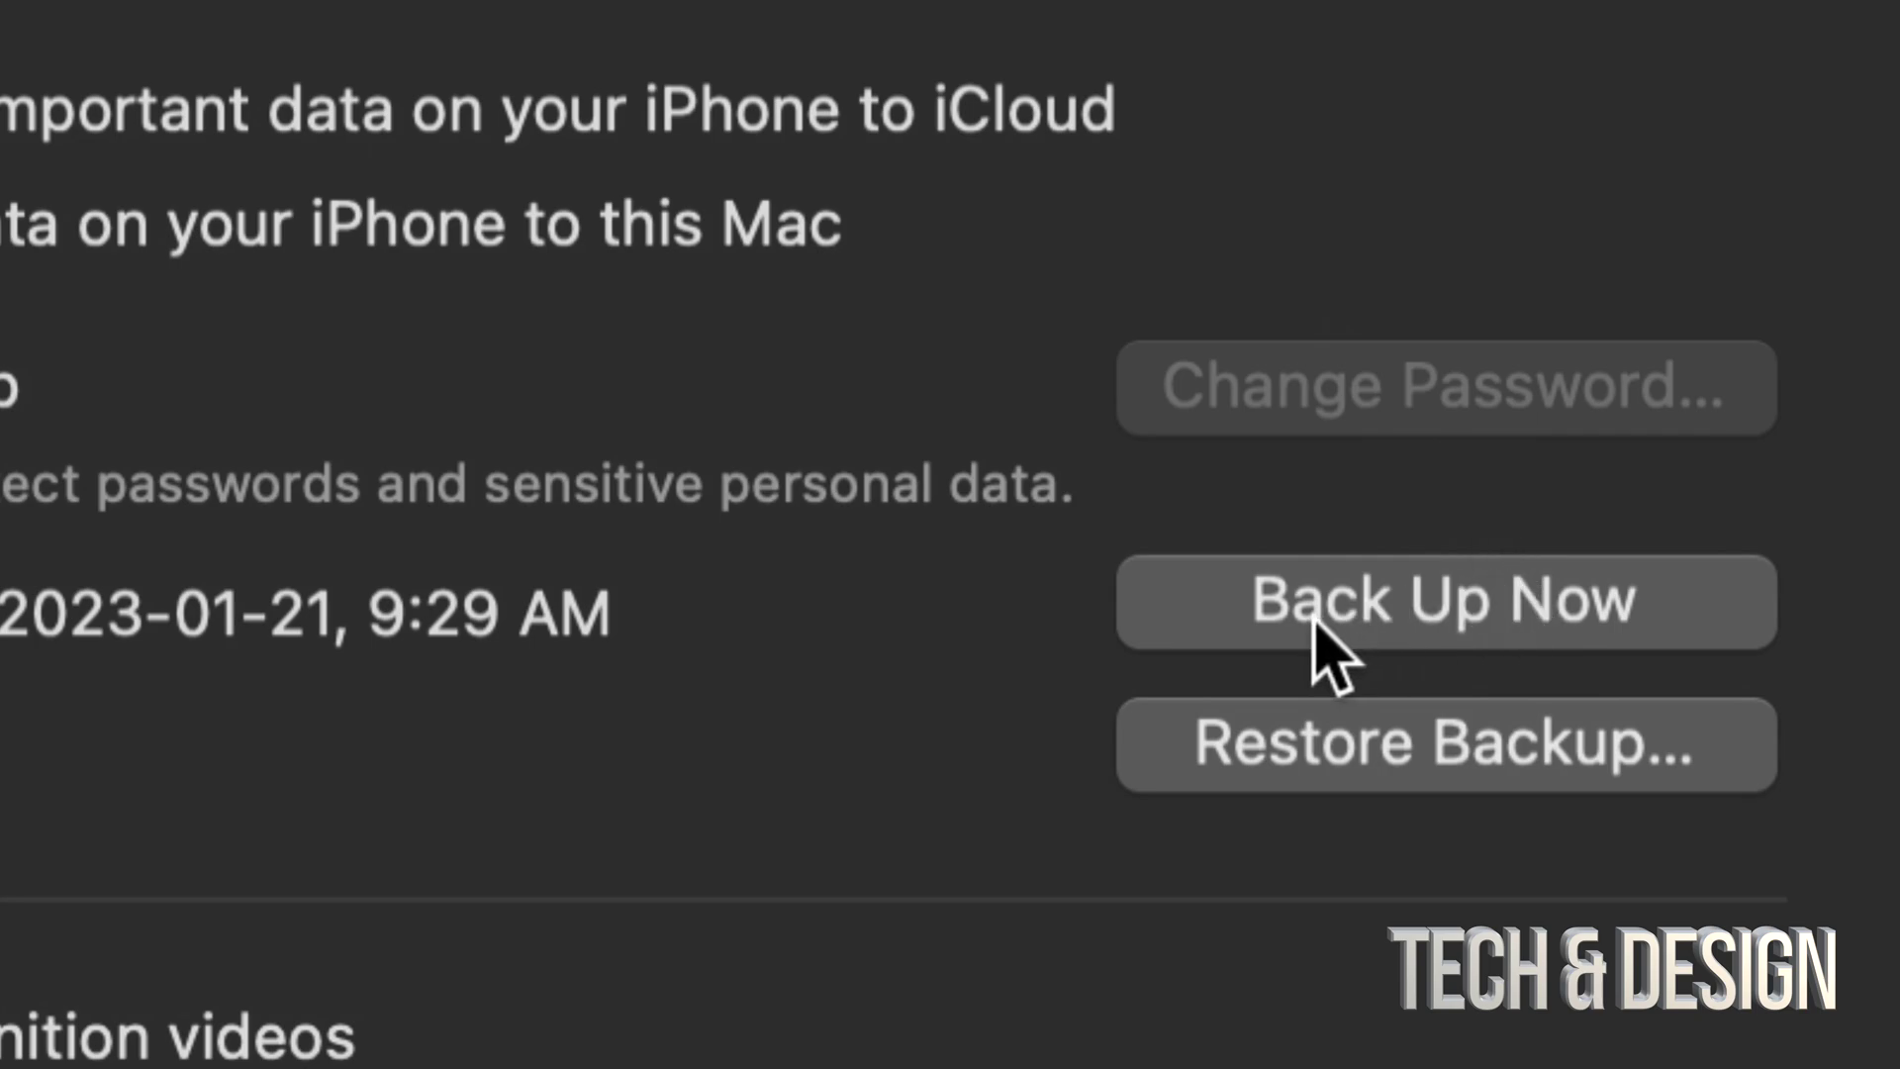
# Back up the iPhone now with encrypted backups protected by a verified password
pyautogui.click(1316, 624)
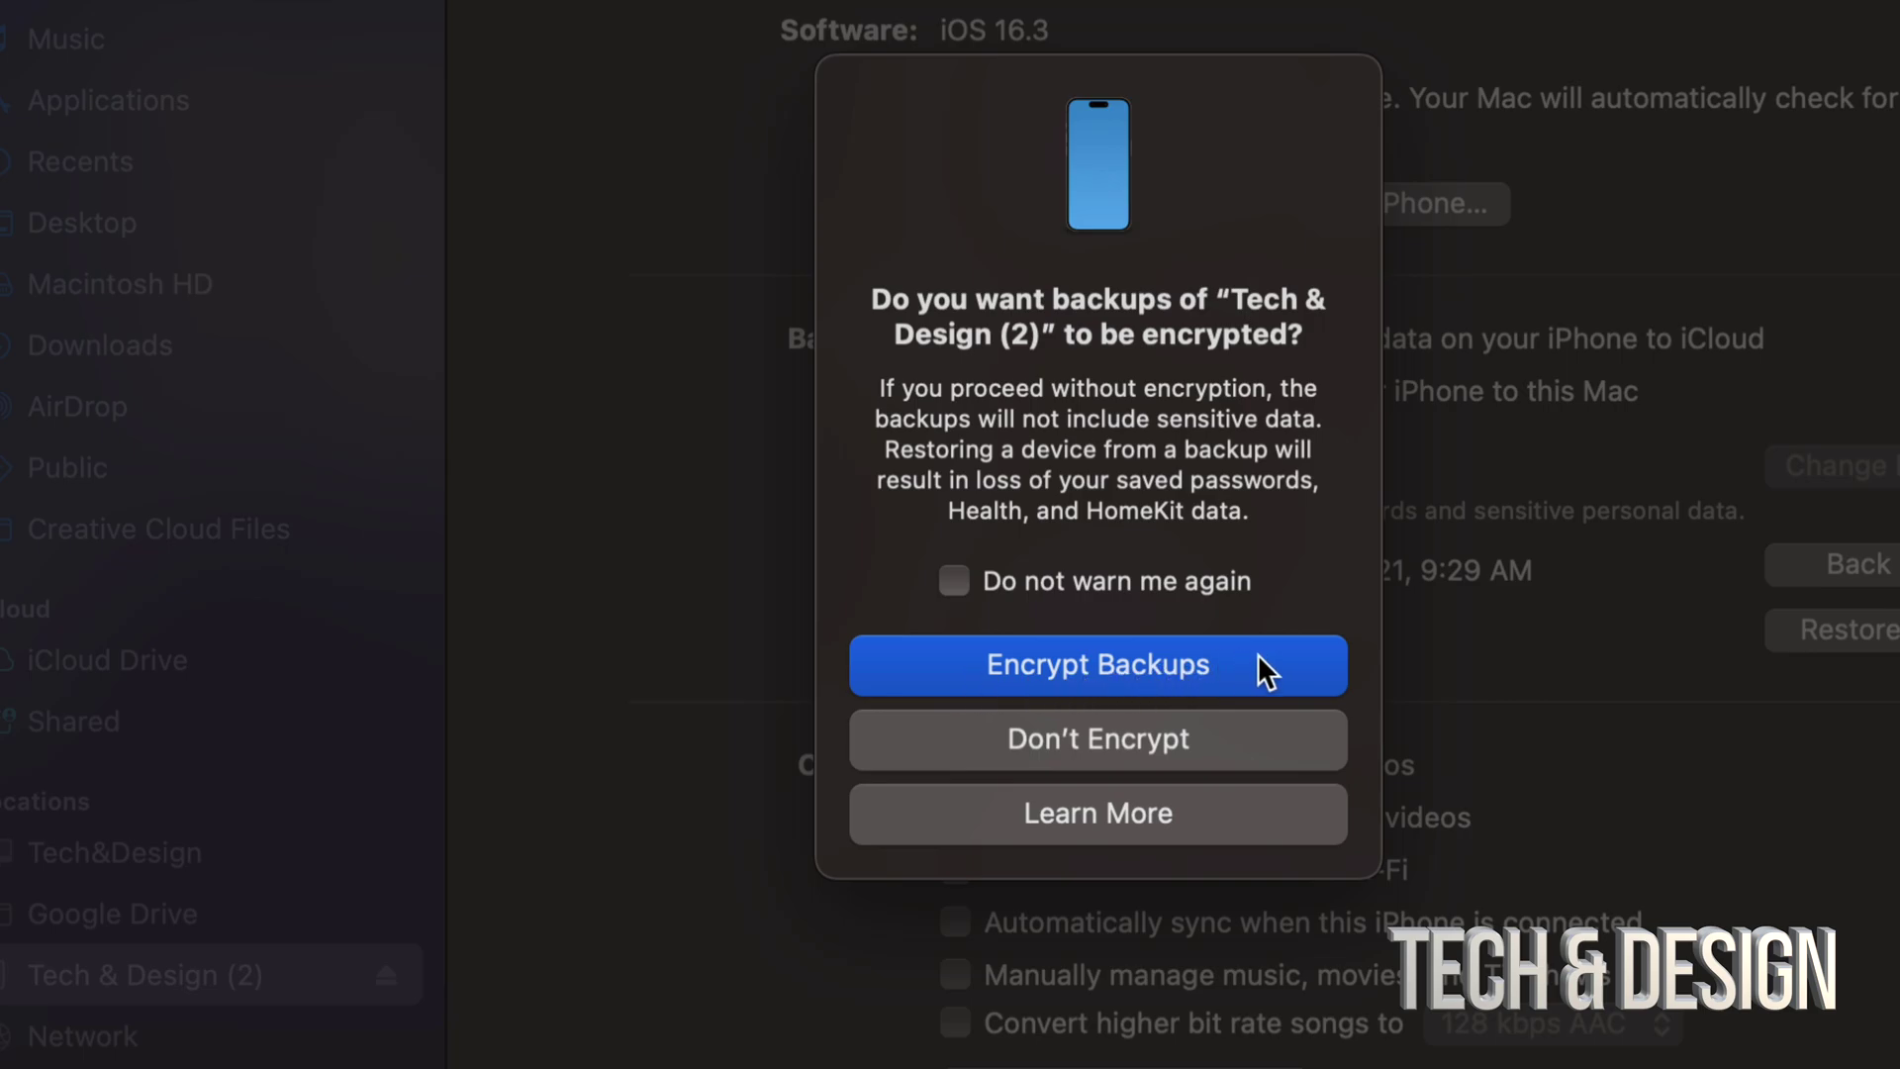
pyautogui.click(1165, 653)
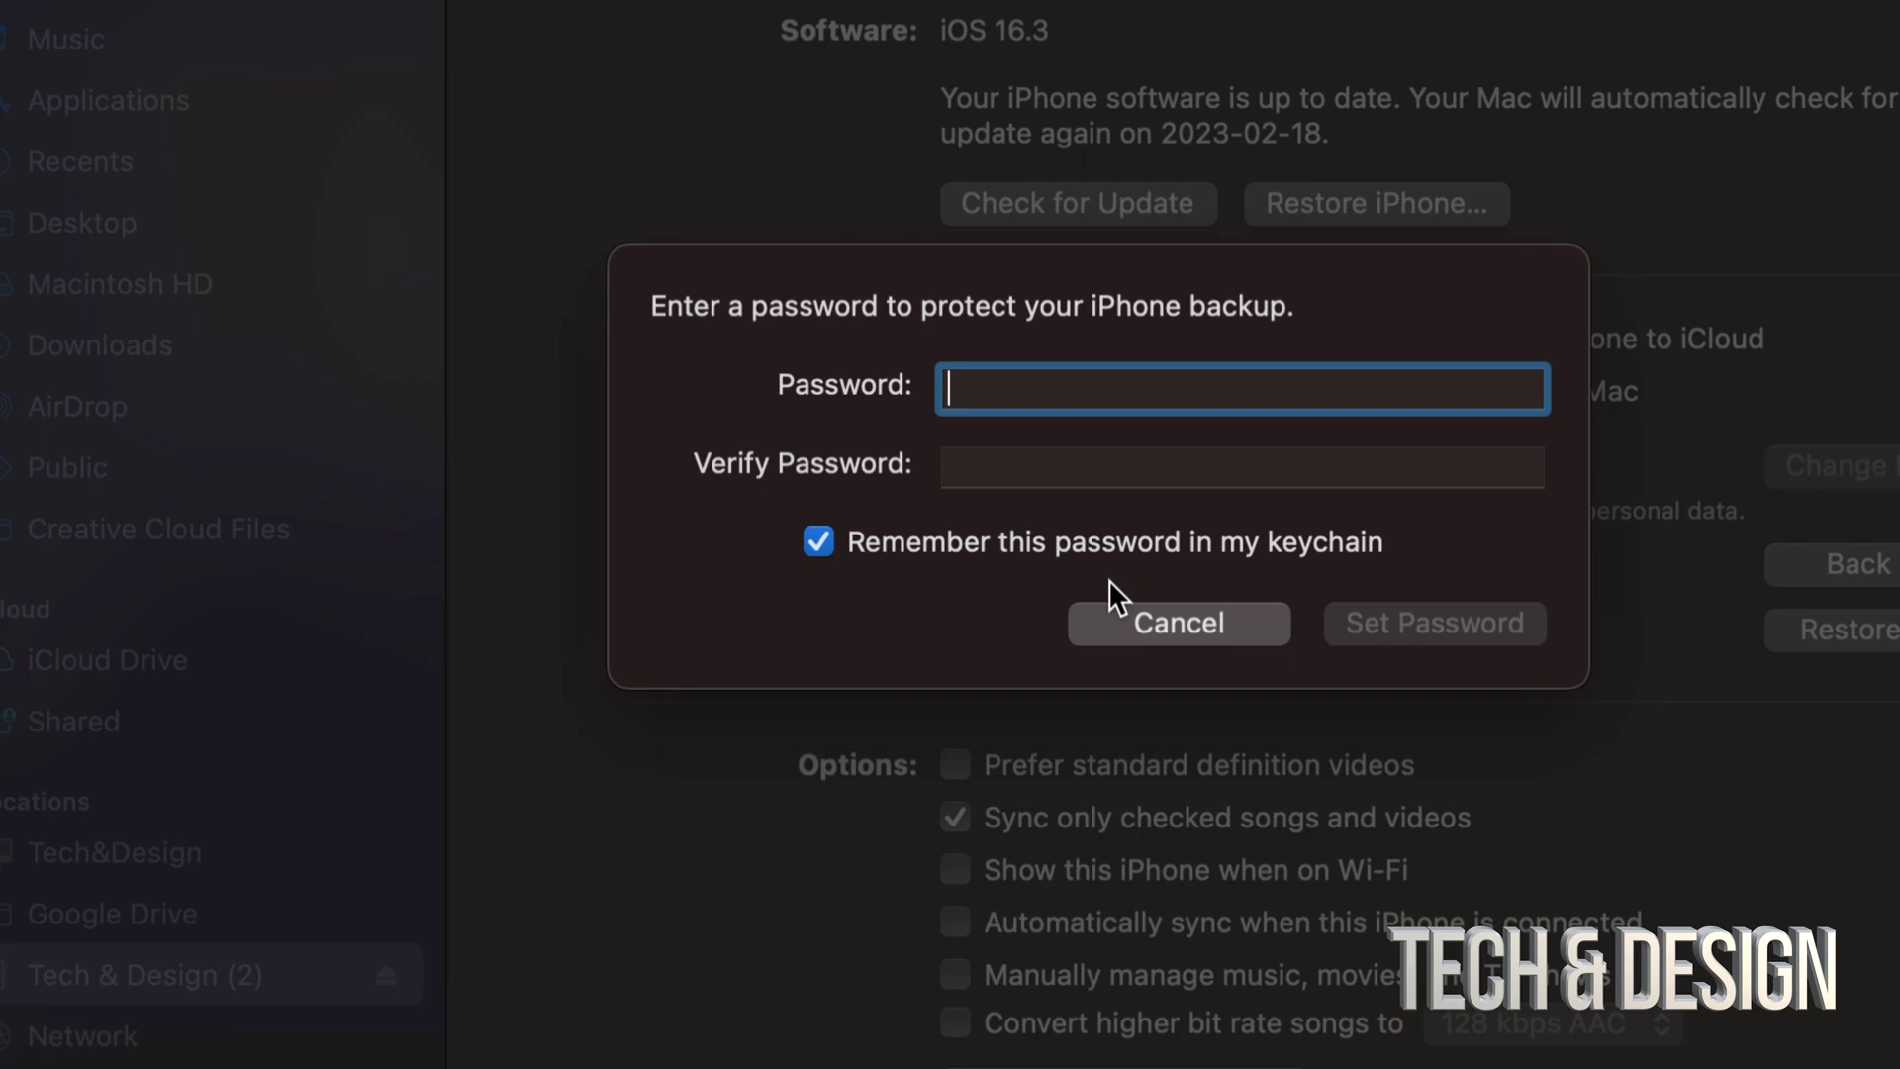
pyautogui.press('Tab')
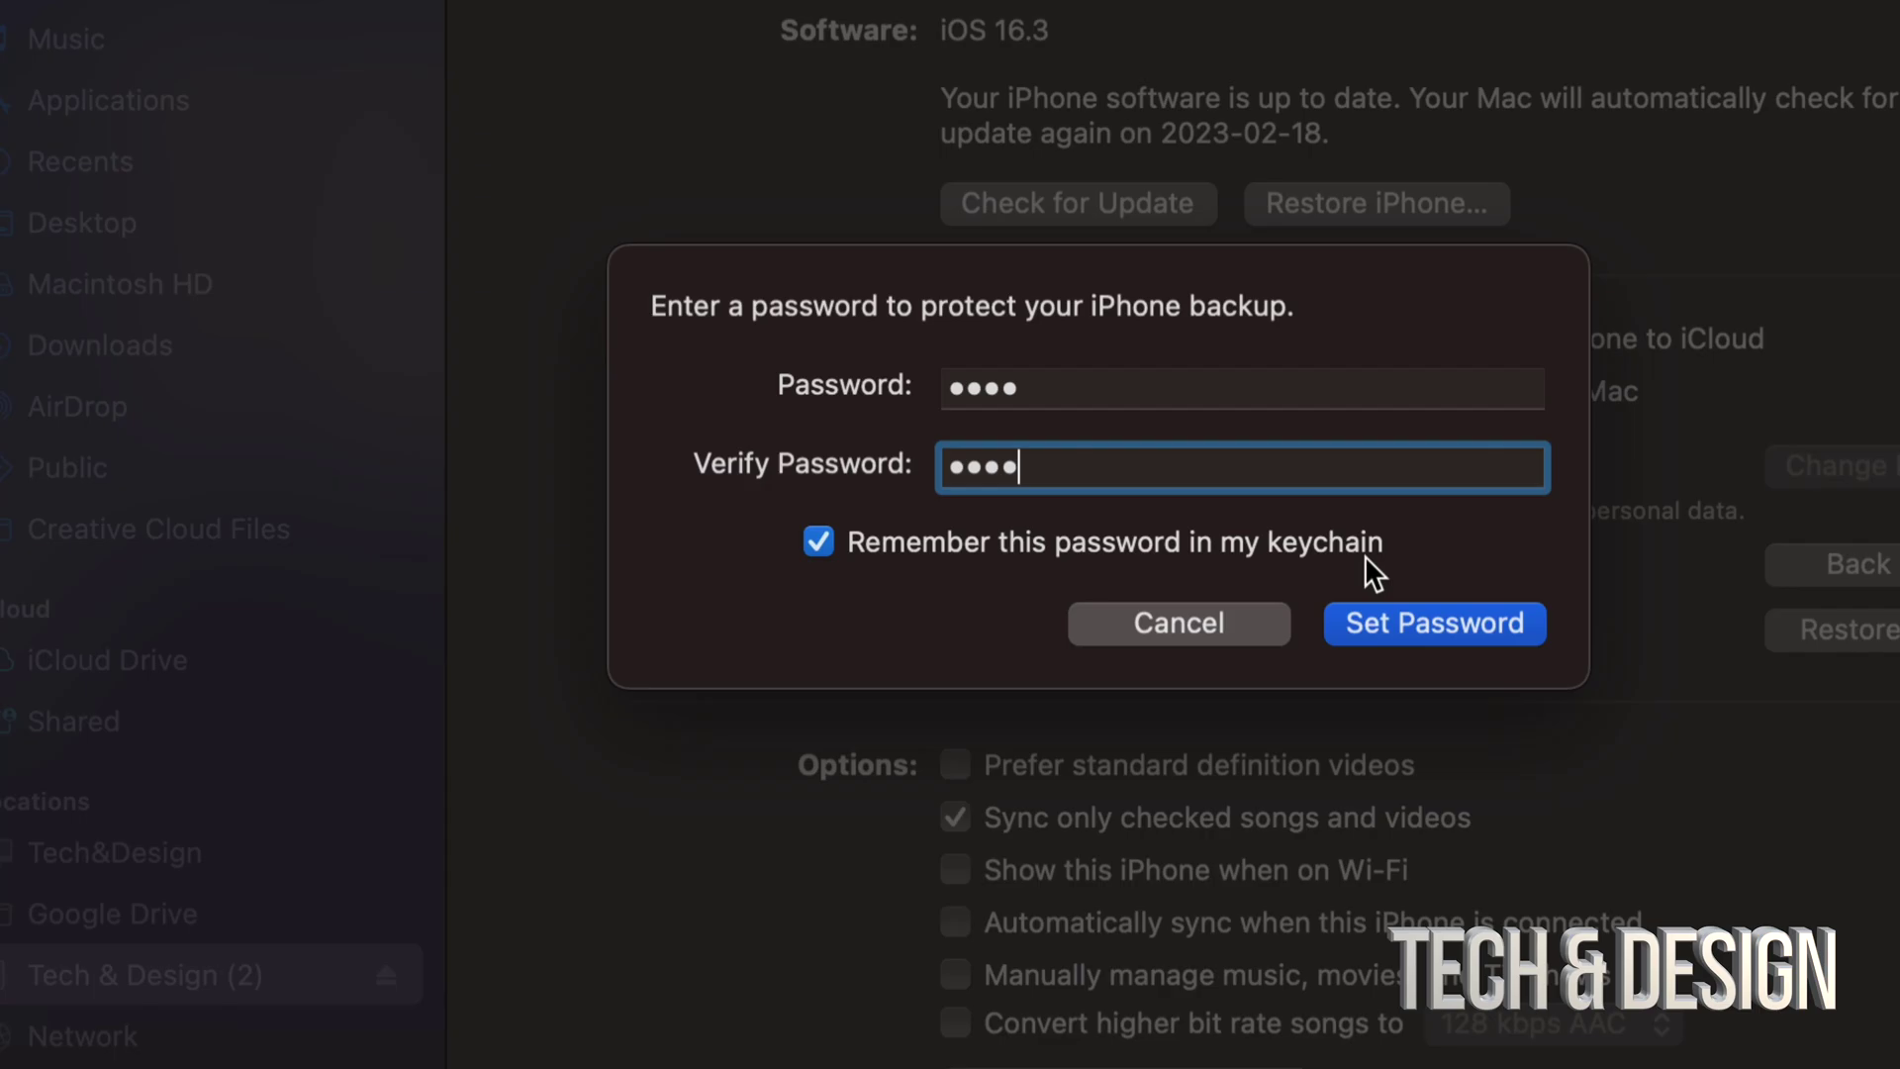
pyautogui.click(1423, 622)
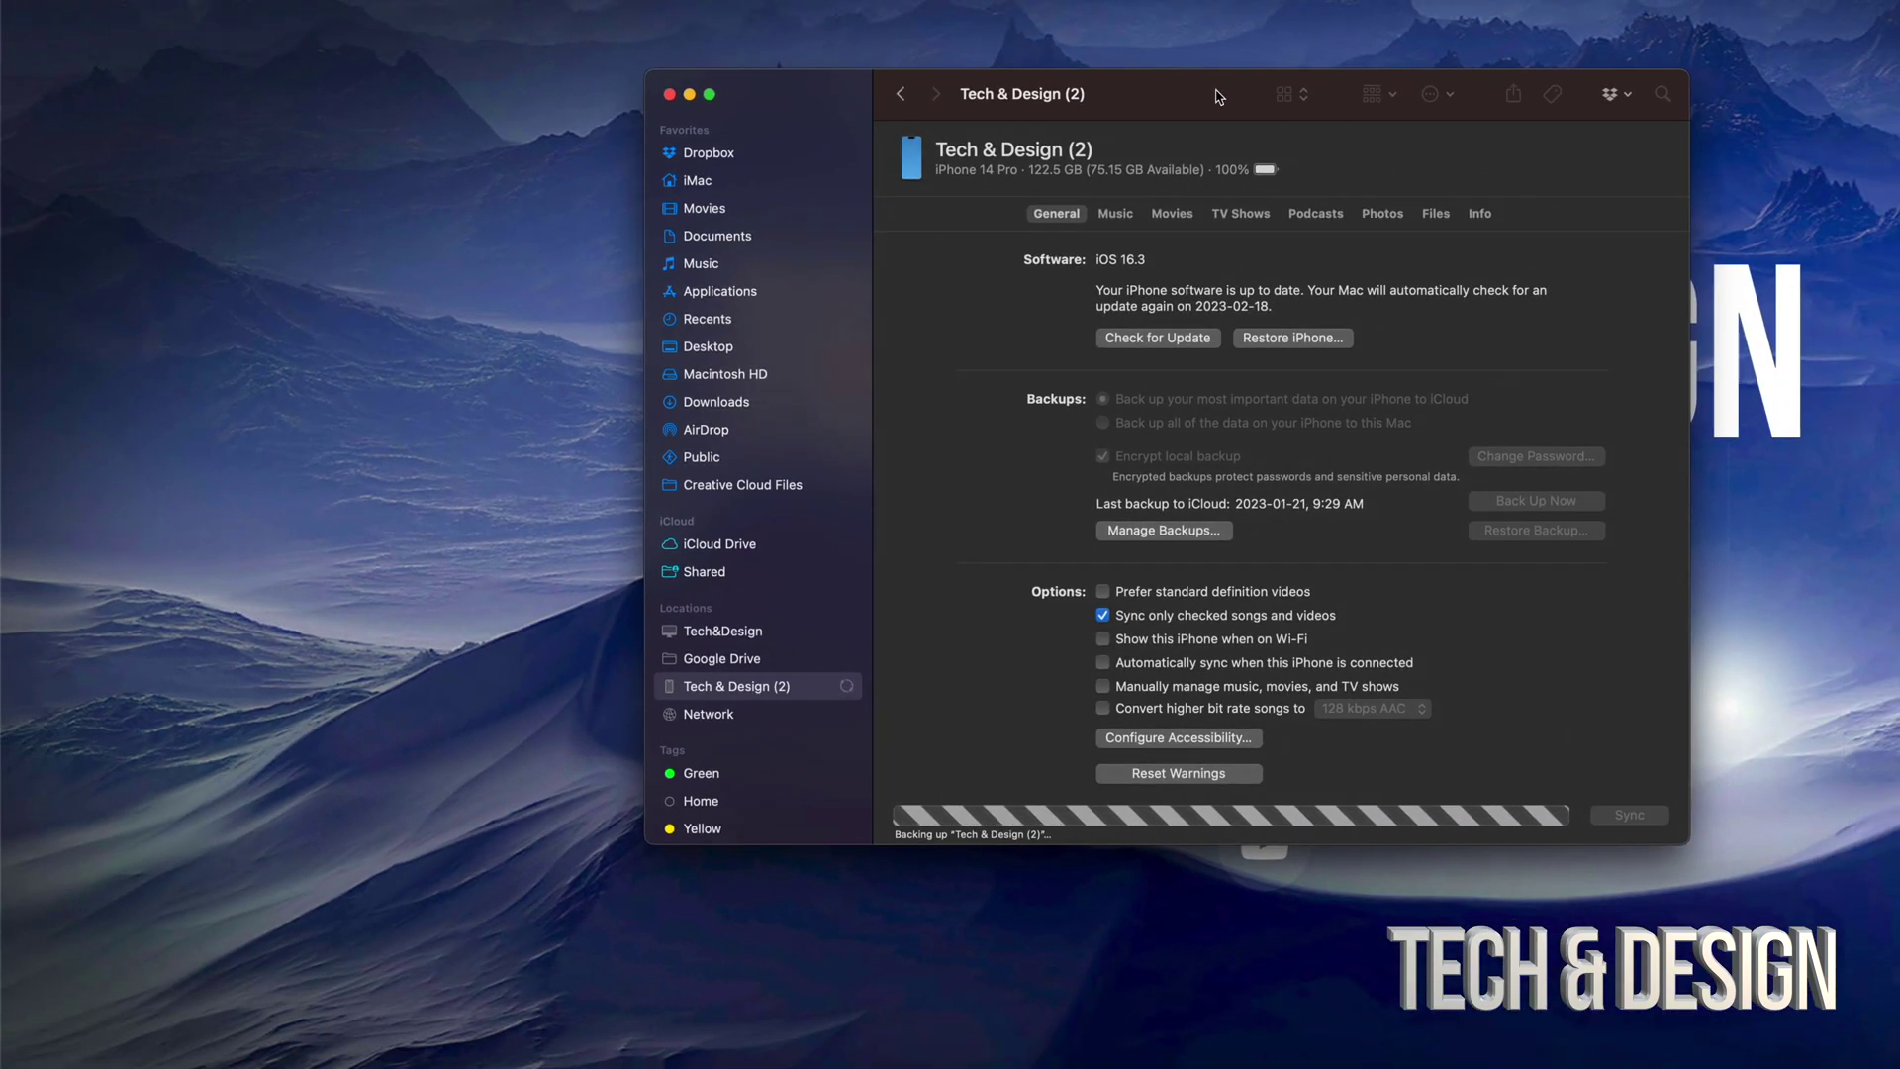
# Move the Finder window up-left while the encrypted iPhone backup completes
pyautogui.moveTo(1218, 94); pyautogui.dragTo(1086, 62)
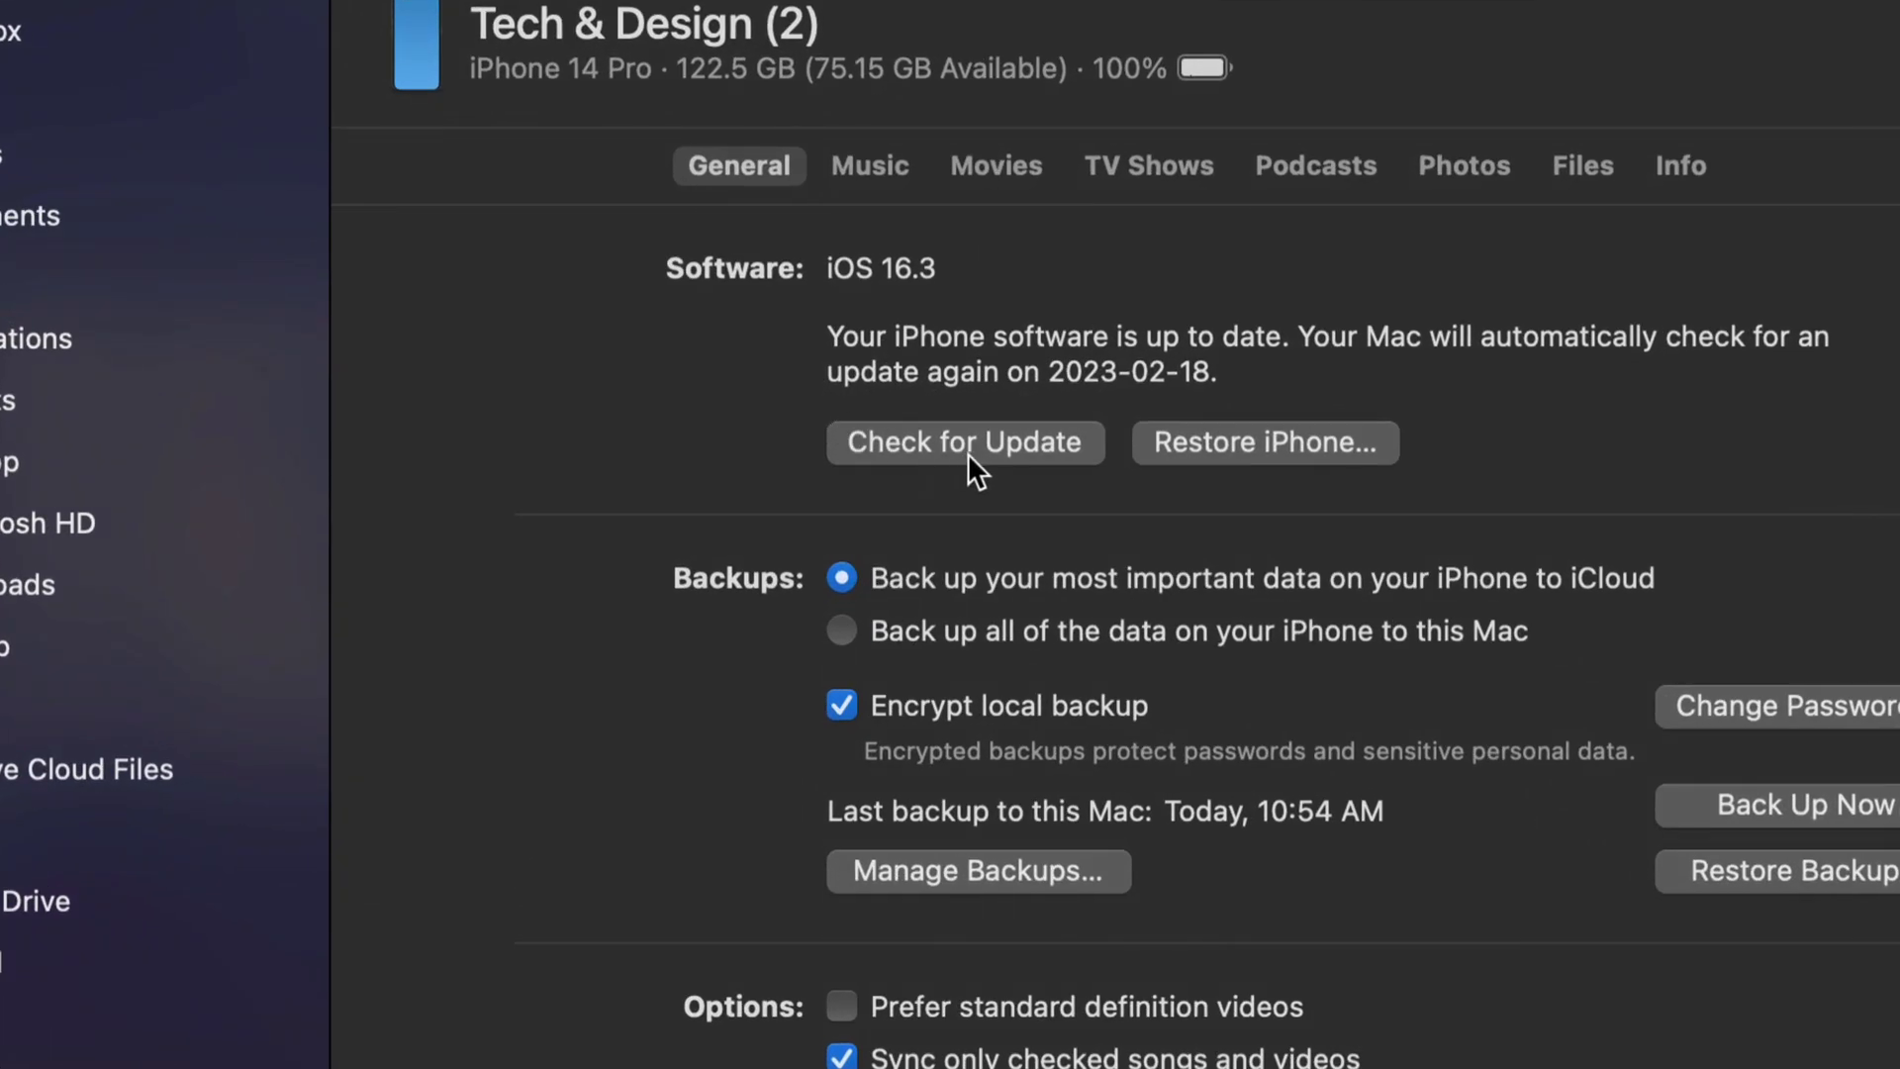
# Find iOS 16.3.1, choose Download and Update, and accept the license agreement
pyautogui.click(1002, 445)
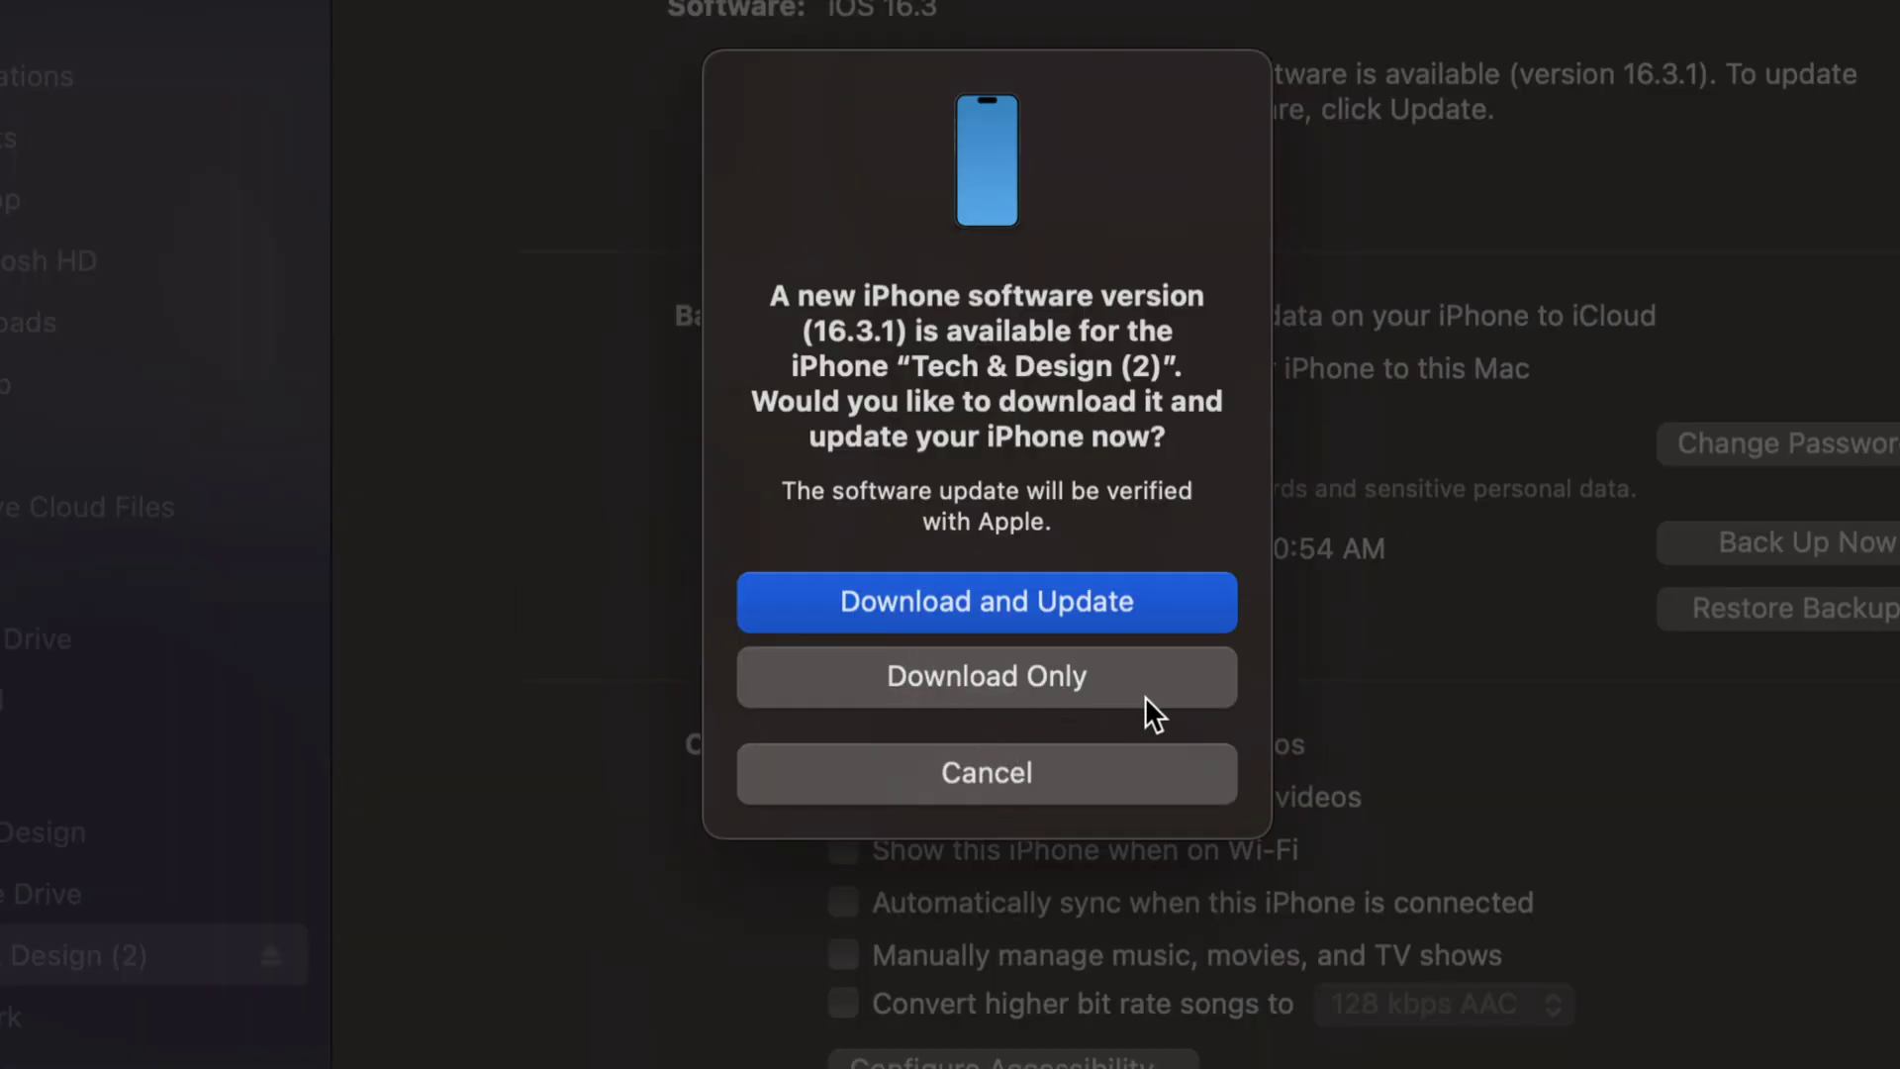
pyautogui.click(1106, 600)
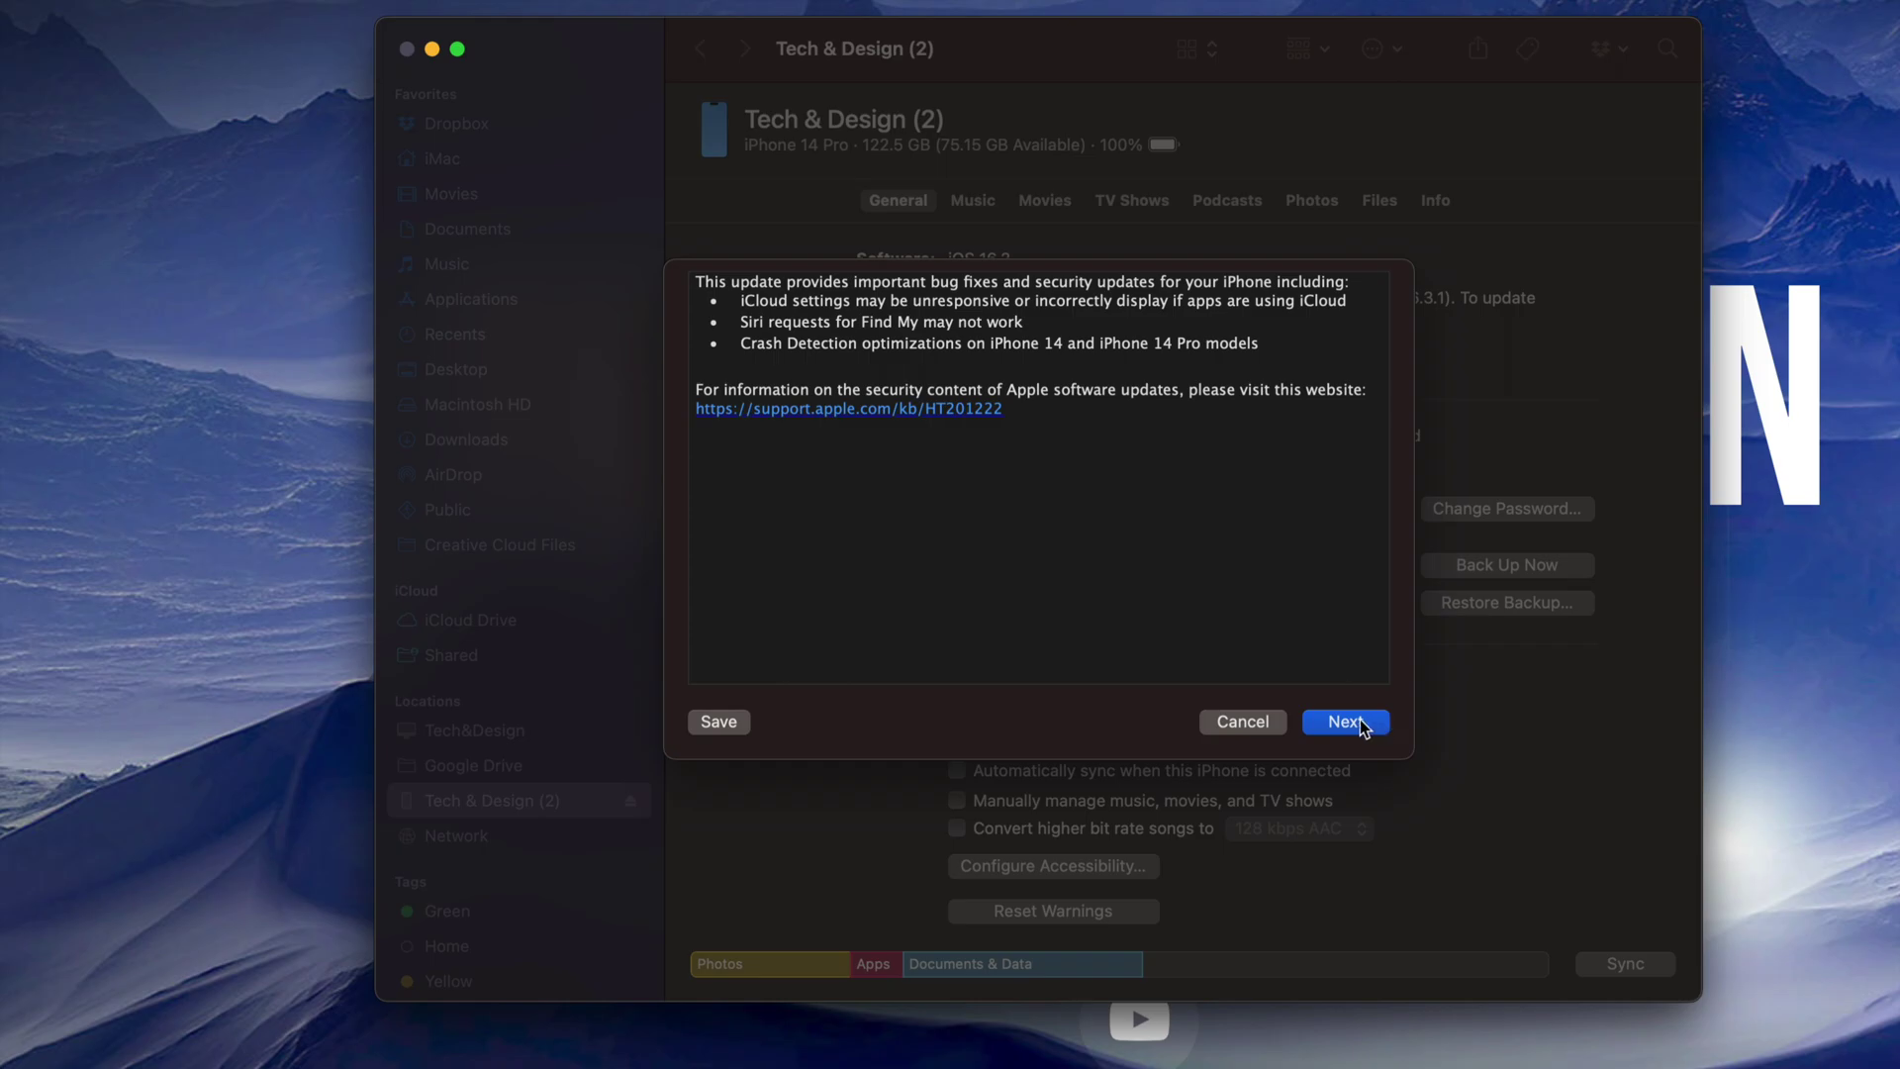
pyautogui.click(1359, 725)
pyautogui.click(1346, 721)
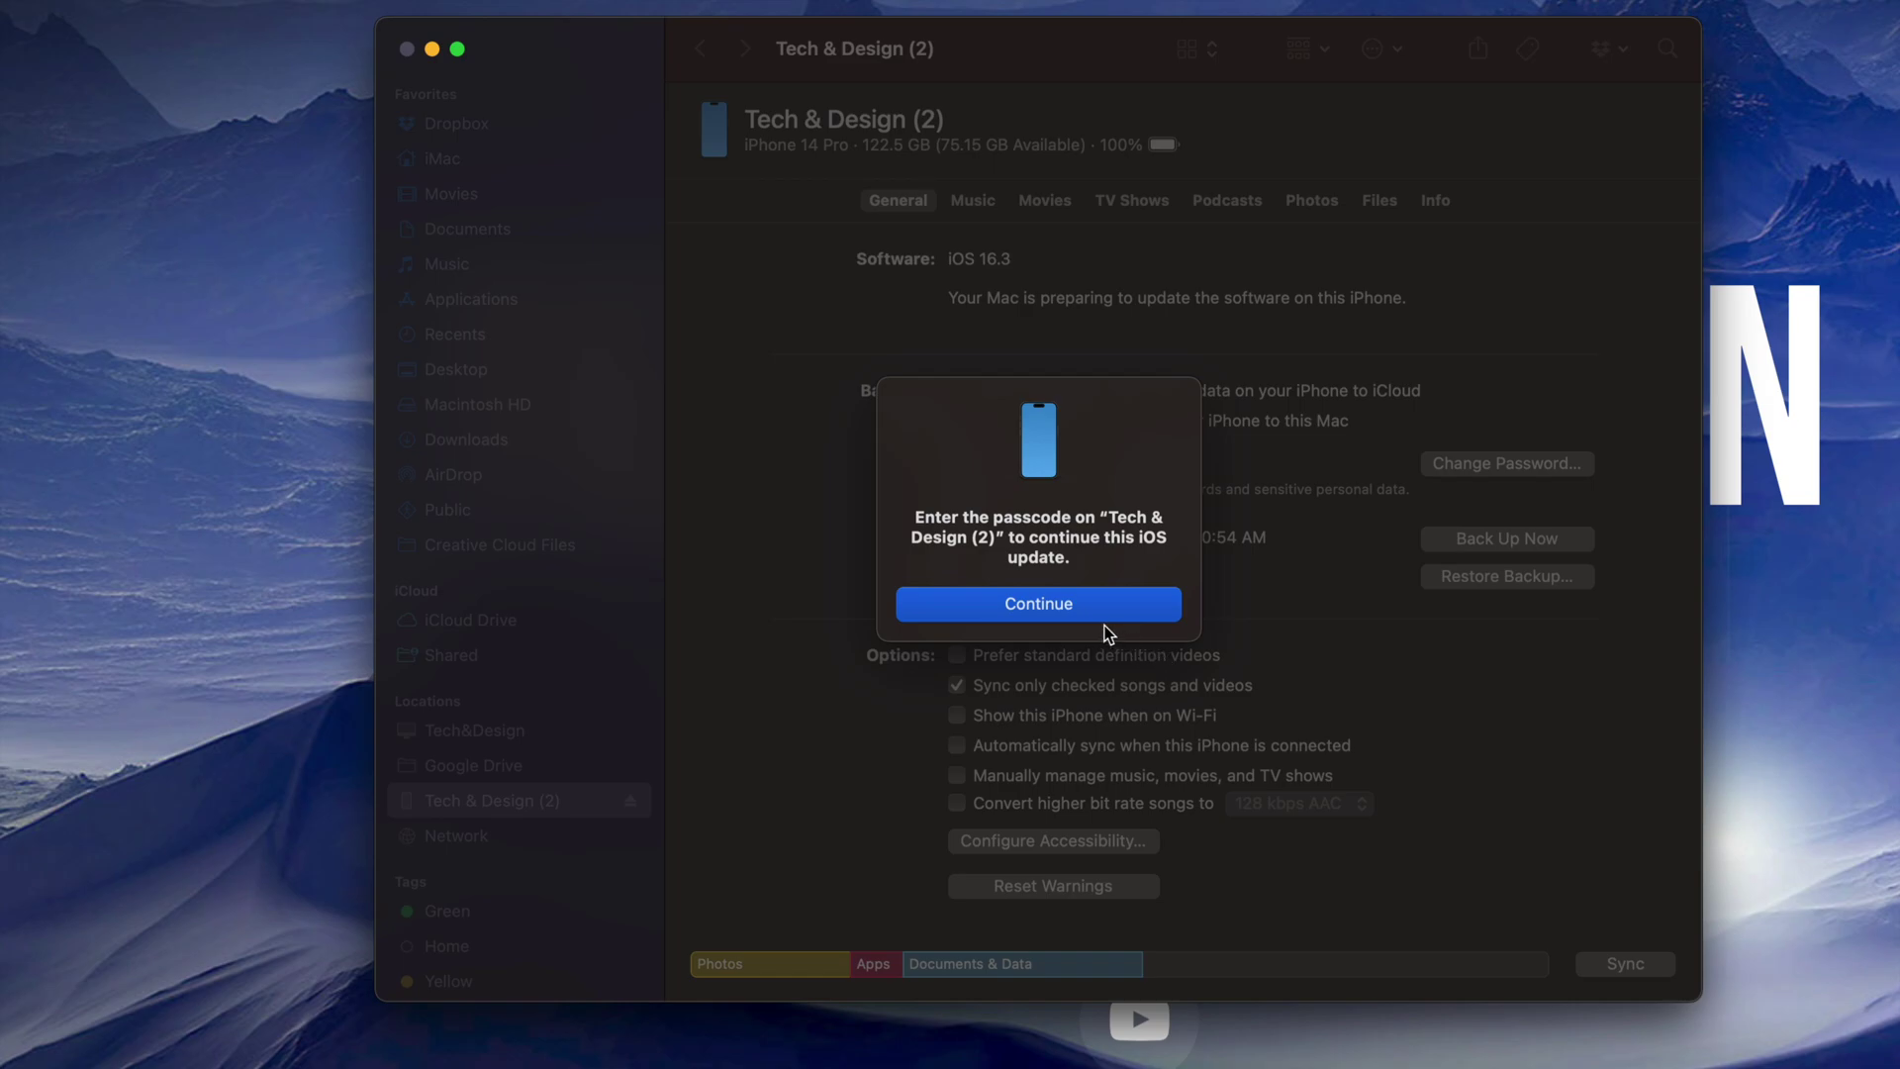
# Continue the iOS 16.3.1 update after the iPhone passcode is entered
pyautogui.click(1074, 607)
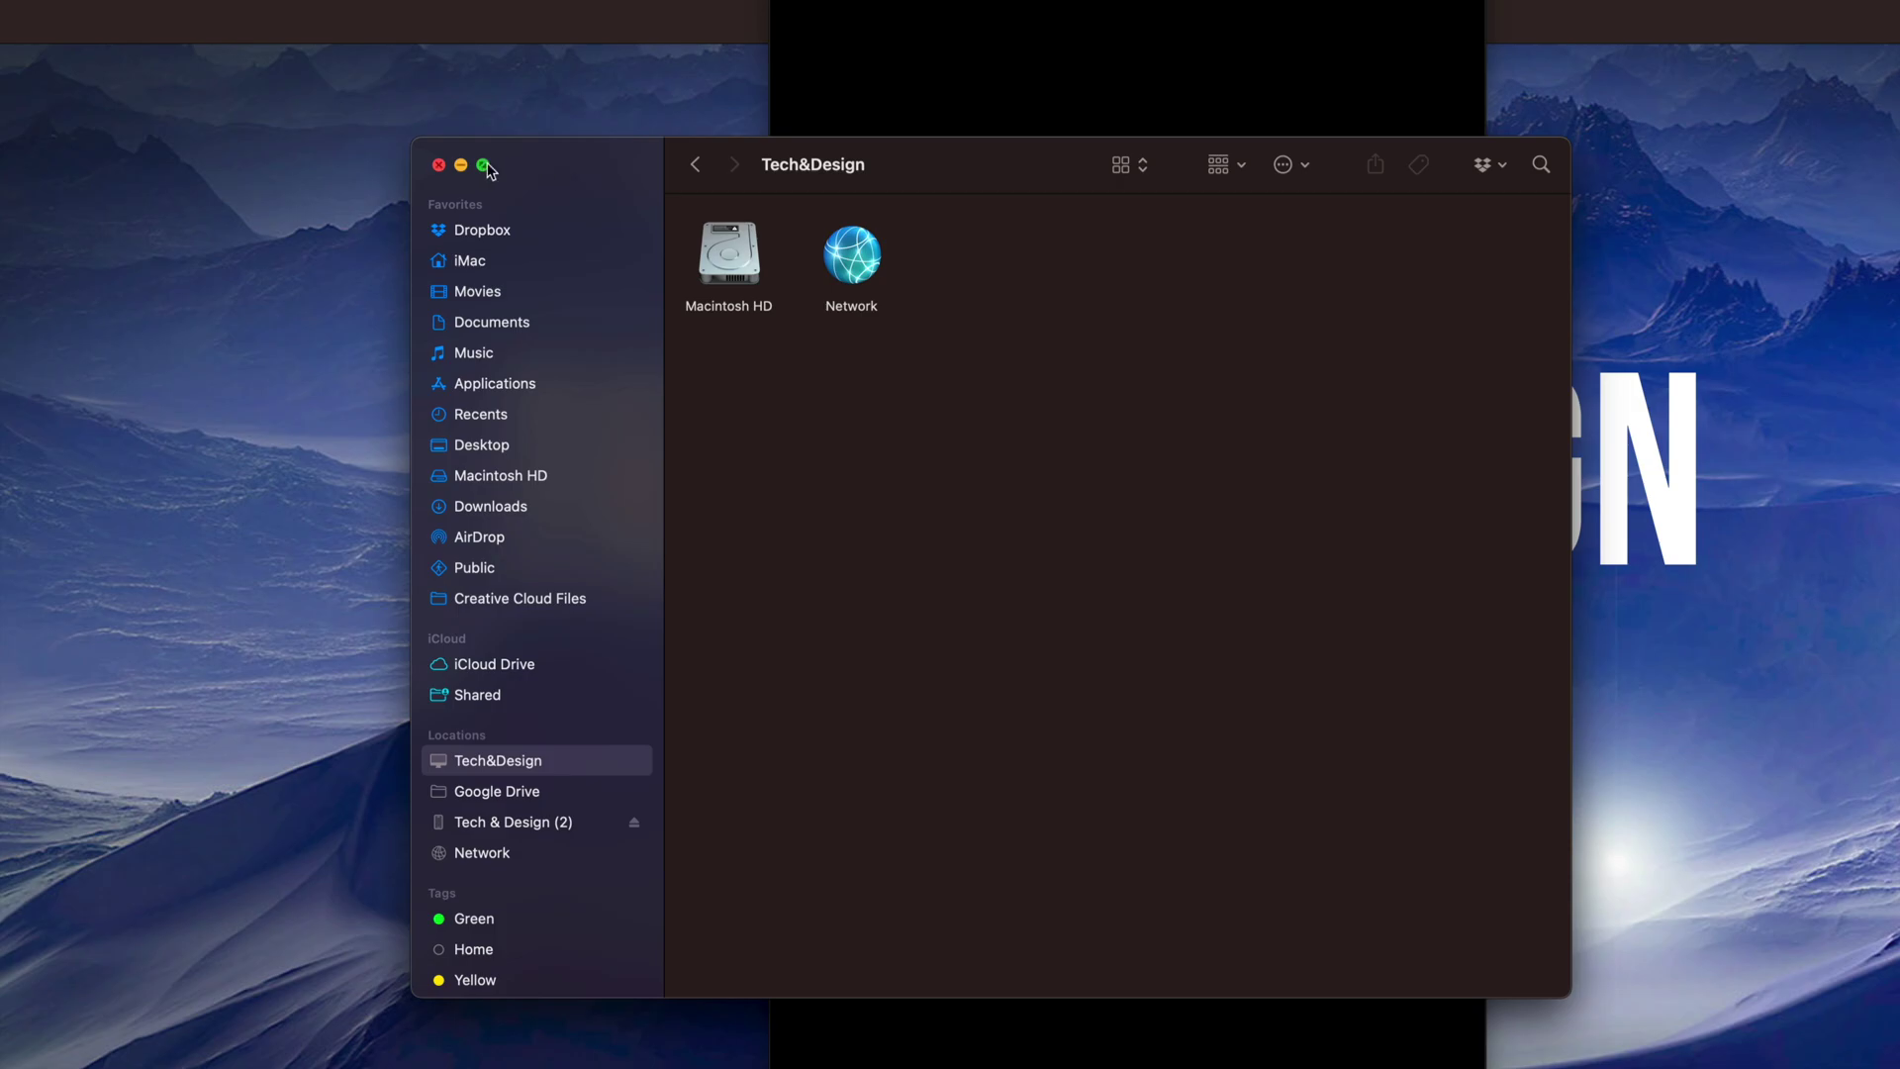
# Close the Finder window after the iPhone update
pyautogui.click(436, 165)
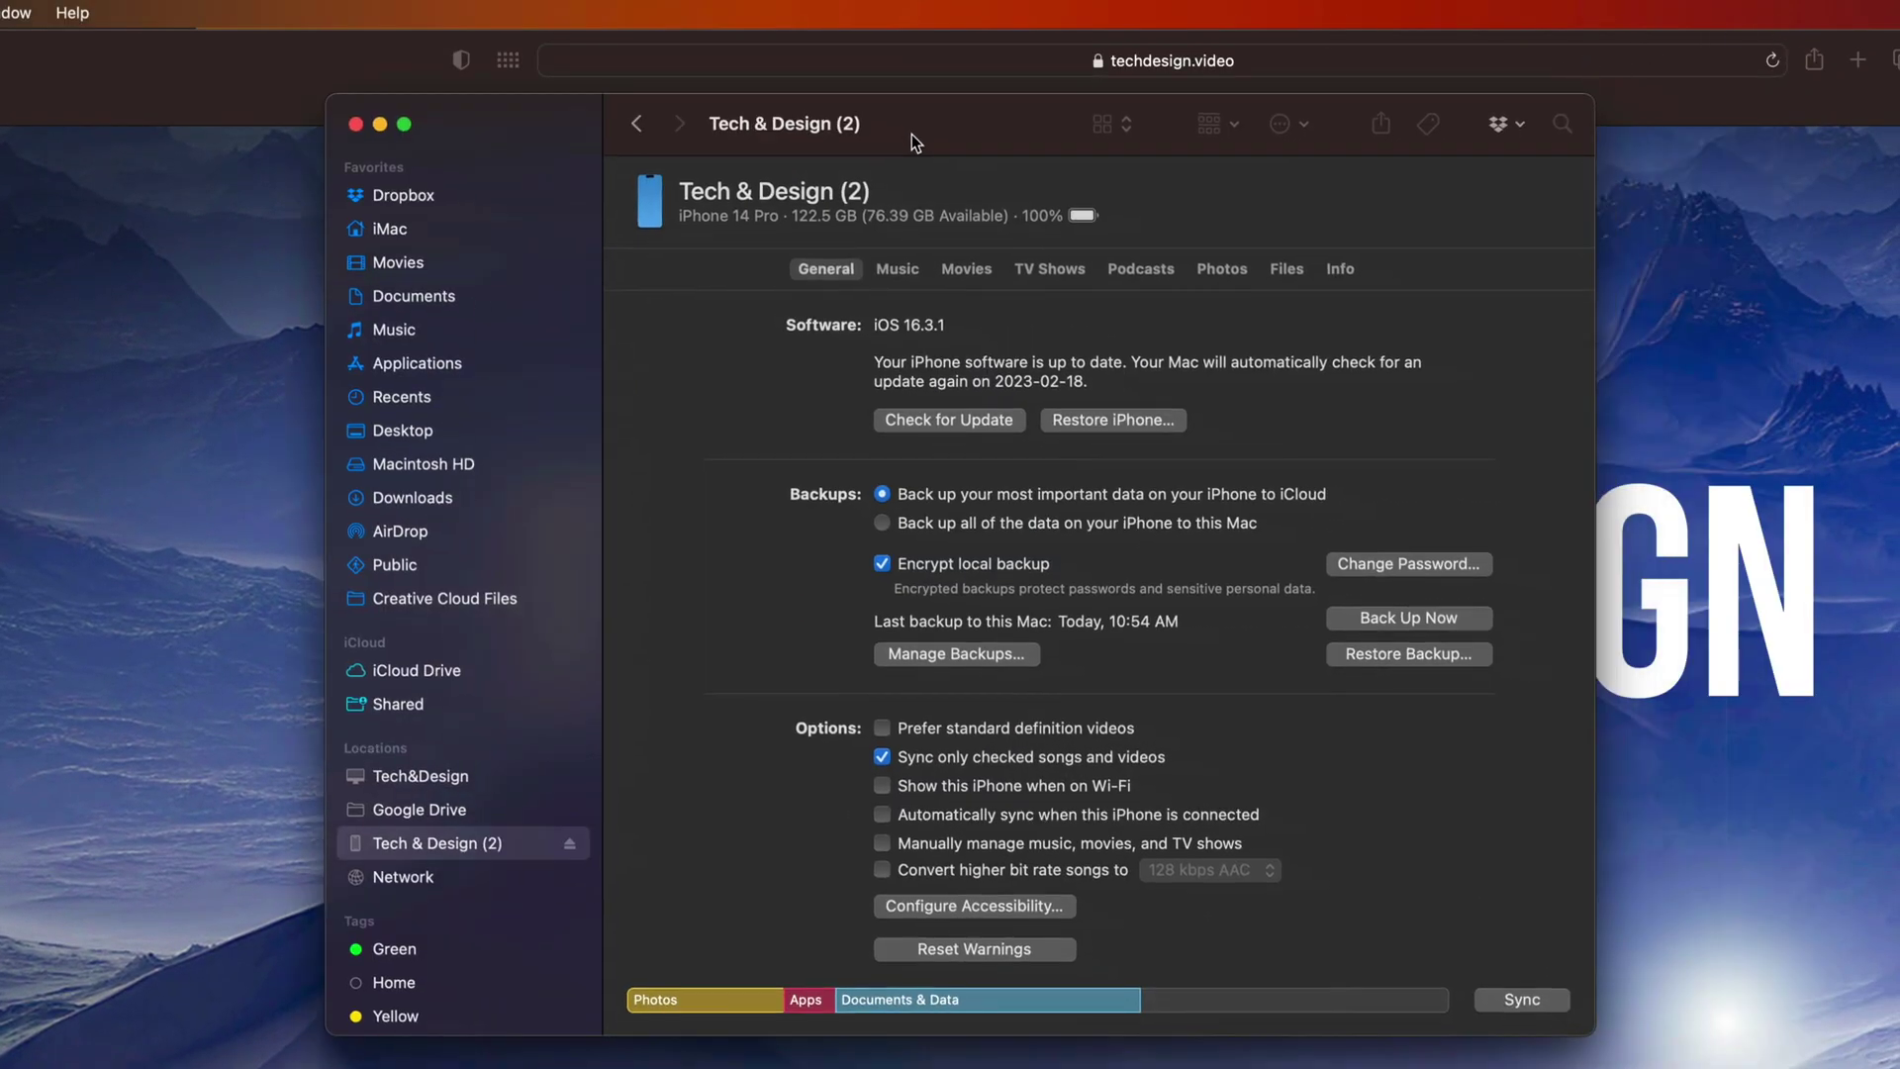
# Move the window left and re-check updates, confirming iOS 16.3.1 is current
pyautogui.moveTo(1182, 108); pyautogui.dragTo(926, 109)
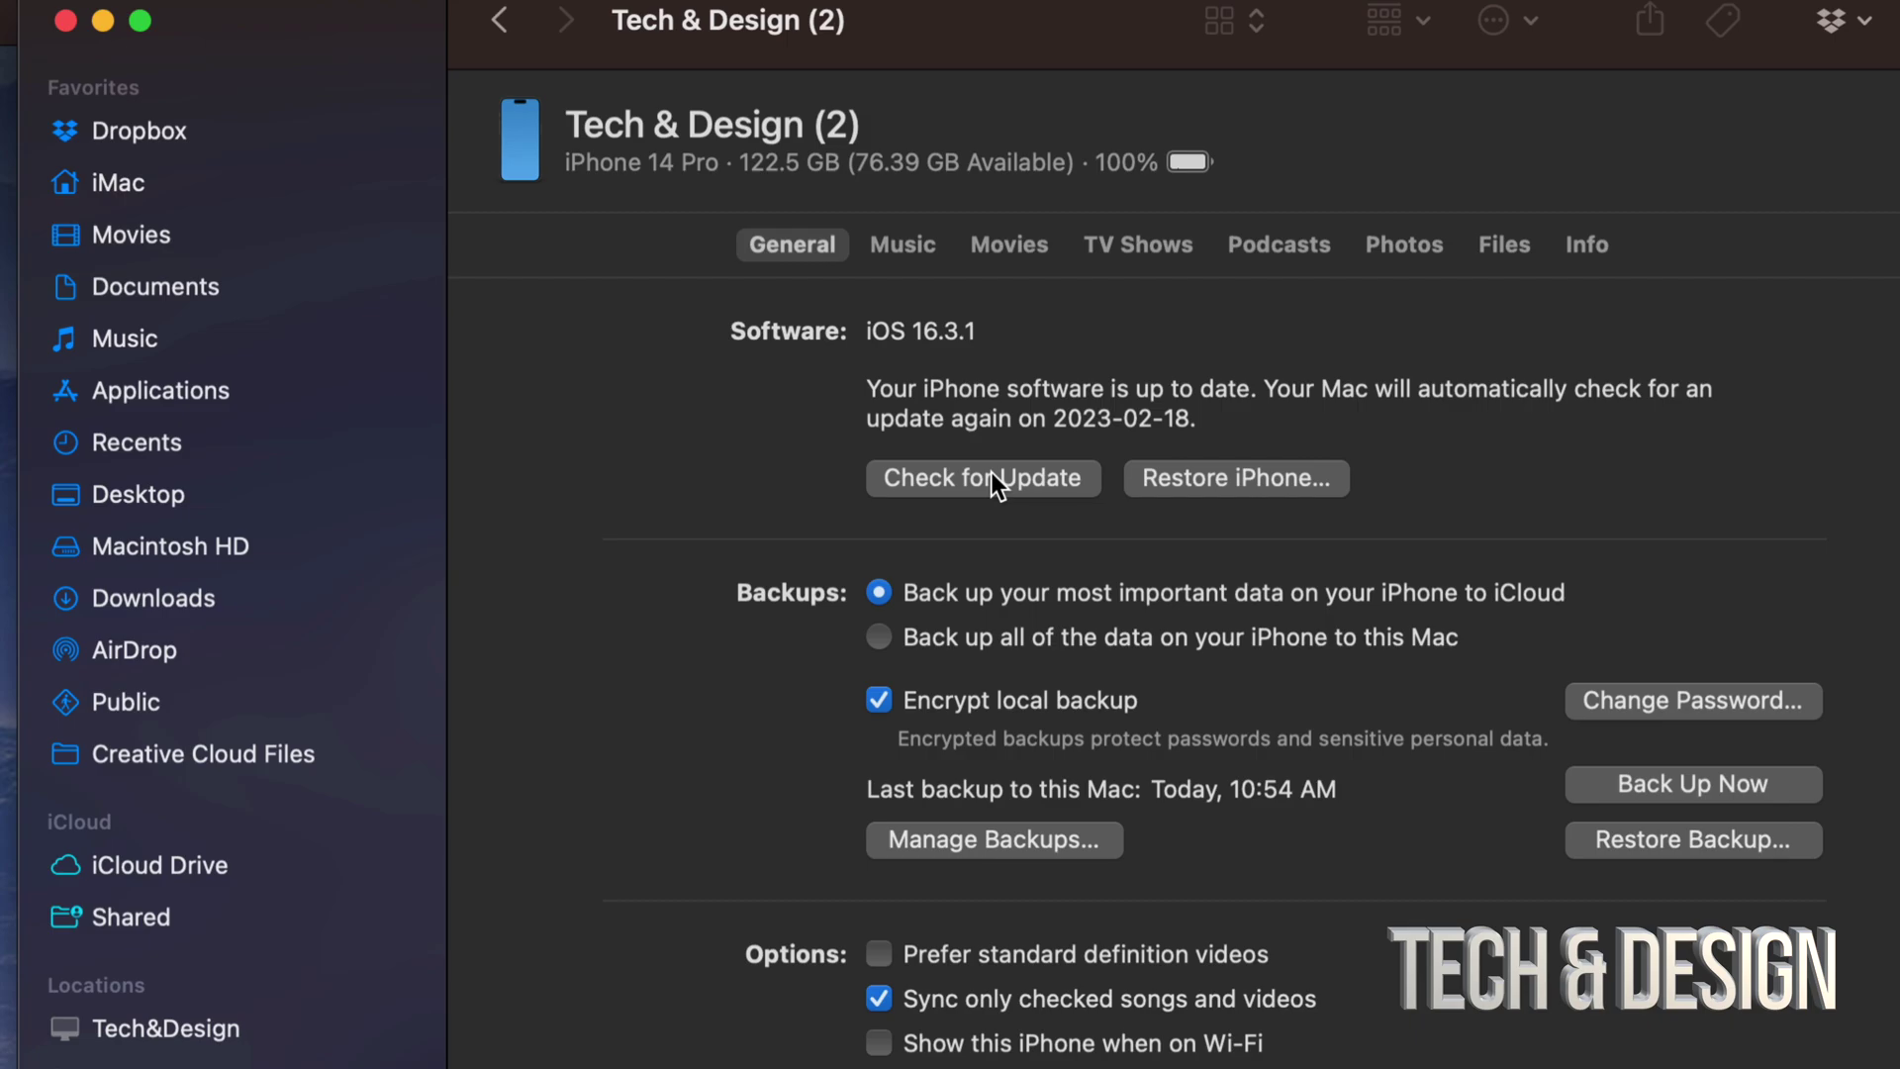
pyautogui.click(992, 476)
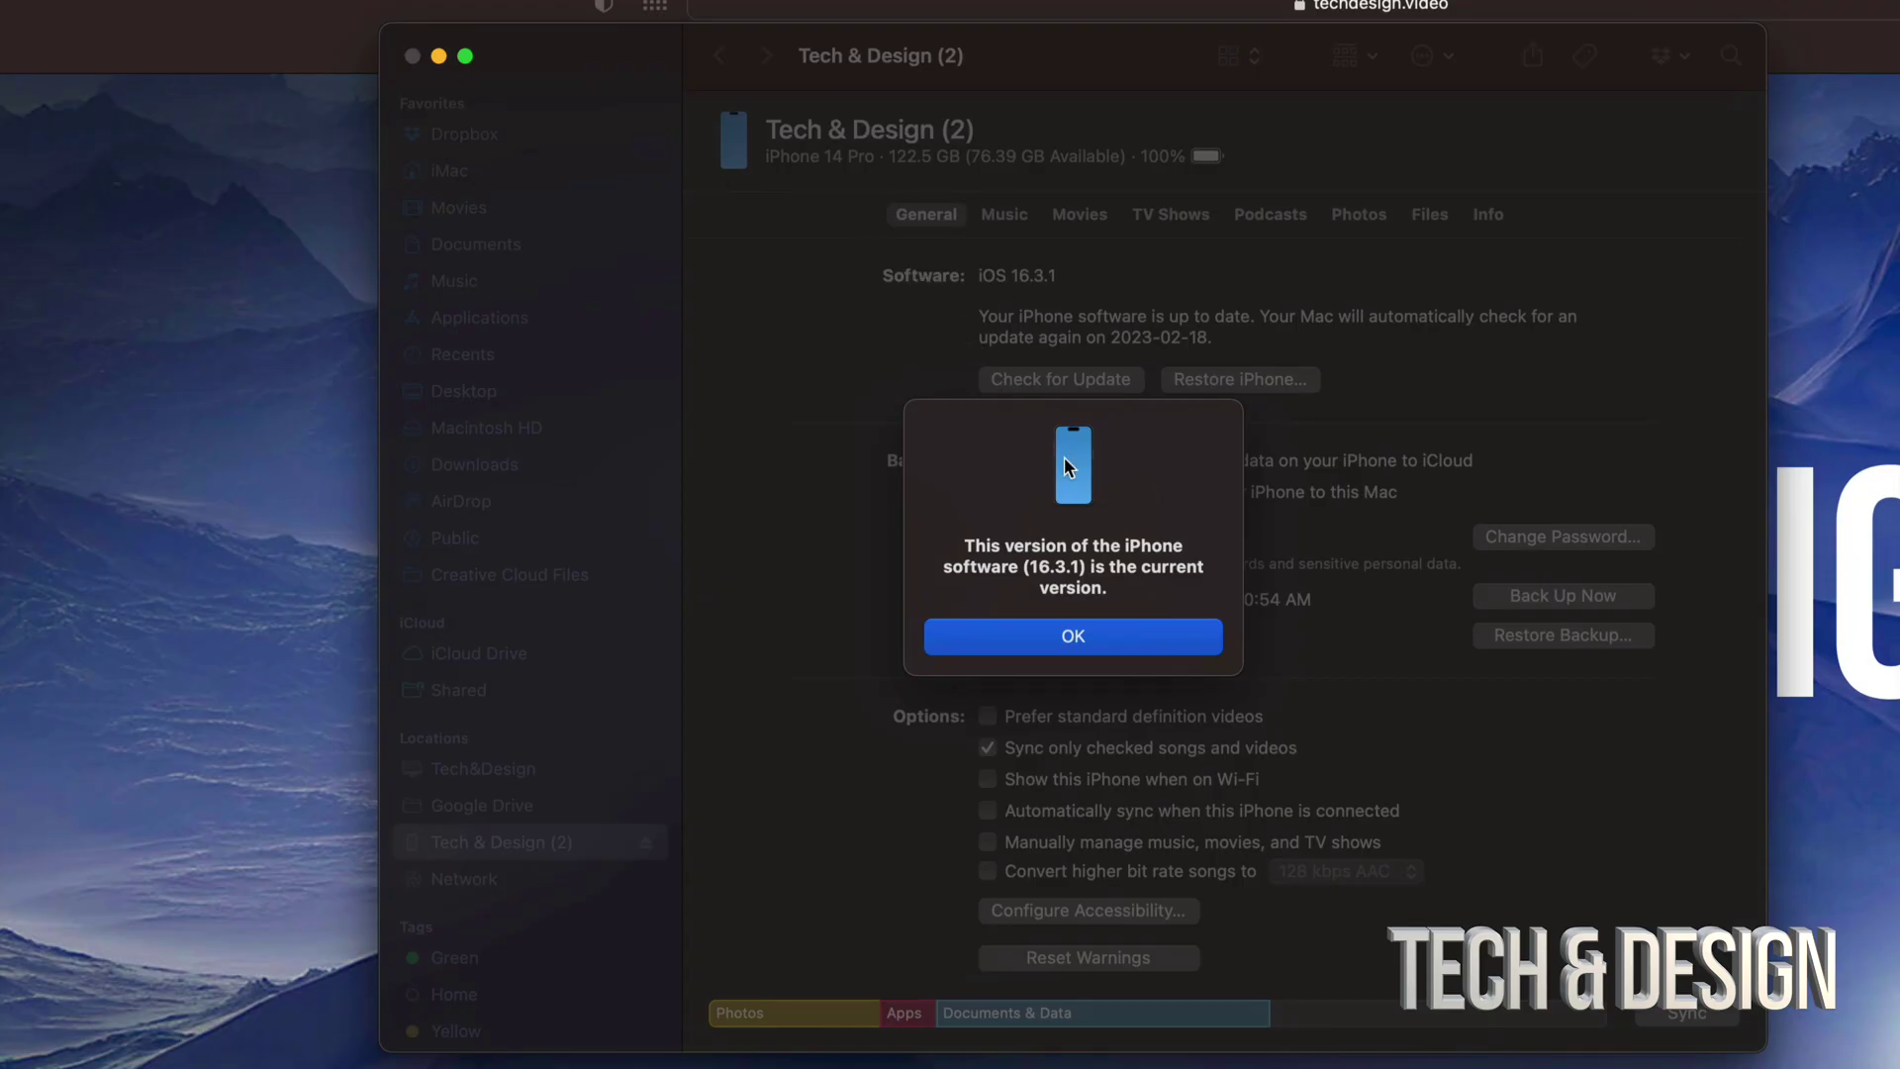